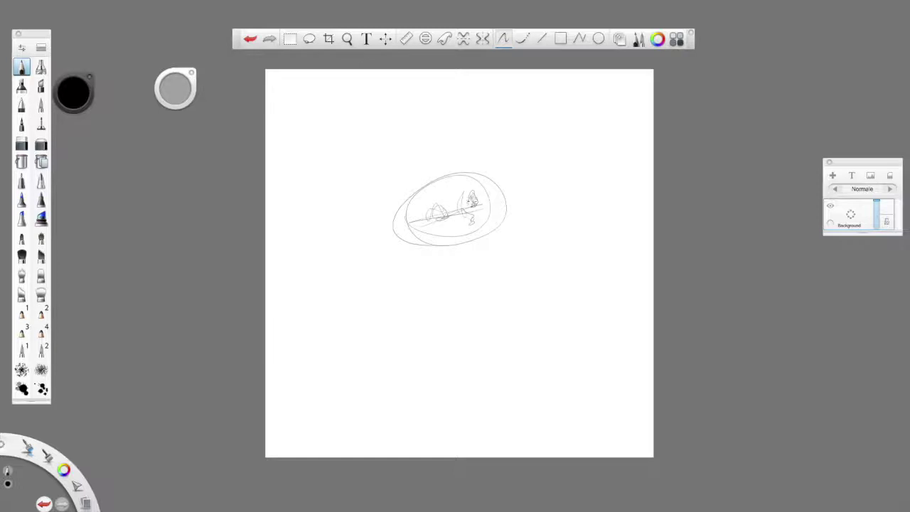
- Sketch the eyes, eyebrows, nose, mouth and jawline inside the tilted head oval
{"action": "mouse_move", "coordinate": [439, 214]}
{"action": "left_mouse_down"}
{"action": "mouse_move", "coordinate": [448, 206]}
{"action": "mouse_move", "coordinate": [440, 194]}
{"action": "left_mouse_up"}
{"action": "mouse_move", "coordinate": [425, 200]}
{"action": "left_mouse_down"}
{"action": "mouse_move", "coordinate": [439, 198]}
{"action": "mouse_move", "coordinate": [425, 209]}
{"action": "left_mouse_up"}
{"action": "mouse_move", "coordinate": [462, 186]}
{"action": "left_mouse_down"}
{"action": "mouse_move", "coordinate": [496, 206]}
{"action": "mouse_move", "coordinate": [491, 245]}
{"action": "mouse_move", "coordinate": [478, 250]}
{"action": "mouse_move", "coordinate": [462, 238]}
{"action": "mouse_move", "coordinate": [466, 227]}
{"action": "mouse_move", "coordinate": [461, 235]}
{"action": "mouse_move", "coordinate": [468, 226]}
{"action": "mouse_move", "coordinate": [509, 252]}
{"action": "mouse_move", "coordinate": [471, 233]}
{"action": "mouse_move", "coordinate": [494, 248]}
{"action": "mouse_move", "coordinate": [477, 262]}
{"action": "mouse_move", "coordinate": [487, 262]}
{"action": "mouse_move", "coordinate": [442, 254]}
{"action": "mouse_move", "coordinate": [434, 192]}
{"action": "mouse_move", "coordinate": [431, 213]}
{"action": "mouse_move", "coordinate": [429, 206]}
{"action": "mouse_move", "coordinate": [430, 183]}
{"action": "left_mouse_up"}
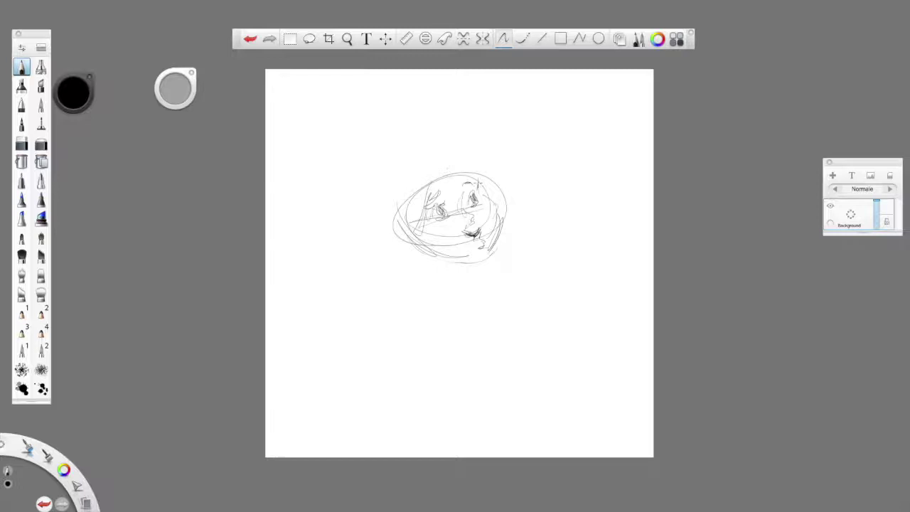
- Rough in the wide hat brim over the forehead and the hood wrapping around the cheek and chin
{"action": "mouse_move", "coordinate": [490, 179]}
{"action": "left_mouse_down"}
{"action": "mouse_move", "coordinate": [490, 191]}
{"action": "mouse_move", "coordinate": [462, 174]}
{"action": "left_mouse_up"}
{"action": "left_click_drag", "start_coordinate": [420, 194], "coordinate": [489, 168]}
{"action": "mouse_move", "coordinate": [396, 178]}
{"action": "left_mouse_down"}
{"action": "mouse_move", "coordinate": [471, 137]}
{"action": "mouse_move", "coordinate": [394, 174]}
{"action": "mouse_move", "coordinate": [511, 136]}
{"action": "mouse_move", "coordinate": [509, 197]}
{"action": "left_mouse_up"}
{"action": "left_click_drag", "start_coordinate": [510, 135], "coordinate": [502, 199]}
{"action": "mouse_move", "coordinate": [395, 173]}
{"action": "left_mouse_down"}
{"action": "mouse_move", "coordinate": [361, 225]}
{"action": "mouse_move", "coordinate": [454, 267]}
{"action": "left_mouse_up"}
{"action": "mouse_move", "coordinate": [377, 250]}
{"action": "left_mouse_down"}
{"action": "mouse_move", "coordinate": [404, 261]}
{"action": "mouse_move", "coordinate": [462, 261]}
{"action": "left_mouse_up"}
{"action": "left_click_drag", "start_coordinate": [366, 216], "coordinate": [454, 261]}
{"action": "mouse_move", "coordinate": [383, 195]}
{"action": "left_mouse_down"}
{"action": "mouse_move", "coordinate": [462, 260]}
{"action": "mouse_move", "coordinate": [456, 267]}
{"action": "left_mouse_up"}
{"action": "left_click_drag", "start_coordinate": [377, 190], "coordinate": [353, 223]}
{"action": "mouse_move", "coordinate": [436, 153]}
{"action": "left_mouse_down"}
{"action": "mouse_move", "coordinate": [364, 205]}
{"action": "mouse_move", "coordinate": [349, 233]}
{"action": "left_mouse_up"}
{"action": "mouse_move", "coordinate": [384, 175]}
{"action": "left_mouse_down"}
{"action": "mouse_move", "coordinate": [371, 119]}
{"action": "mouse_move", "coordinate": [359, 108]}
{"action": "mouse_move", "coordinate": [409, 123]}
{"action": "mouse_move", "coordinate": [443, 151]}
{"action": "left_mouse_up"}
- Sketch the hat's pointed cone with fold lines at its base, and the collar with a round button under the chin
{"action": "mouse_move", "coordinate": [387, 107]}
{"action": "left_mouse_down"}
{"action": "mouse_move", "coordinate": [444, 139]}
{"action": "mouse_move", "coordinate": [449, 134]}
{"action": "left_mouse_up"}
{"action": "mouse_move", "coordinate": [375, 148]}
{"action": "left_mouse_down"}
{"action": "mouse_move", "coordinate": [431, 150]}
{"action": "mouse_move", "coordinate": [411, 156]}
{"action": "left_mouse_up"}
{"action": "left_click_drag", "start_coordinate": [382, 161], "coordinate": [409, 170]}
{"action": "left_click_drag", "start_coordinate": [422, 137], "coordinate": [425, 141]}
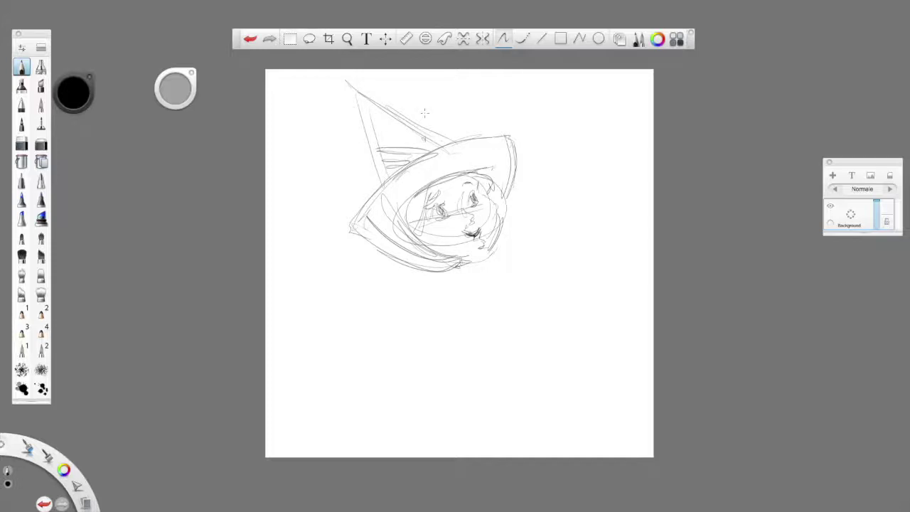
{"action": "mouse_move", "coordinate": [435, 272]}
{"action": "left_mouse_down"}
{"action": "mouse_move", "coordinate": [491, 262]}
{"action": "mouse_move", "coordinate": [464, 285]}
{"action": "mouse_move", "coordinate": [428, 277]}
{"action": "mouse_move", "coordinate": [461, 289]}
{"action": "mouse_move", "coordinate": [479, 275]}
{"action": "mouse_move", "coordinate": [483, 289]}
{"action": "mouse_move", "coordinate": [509, 257]}
{"action": "left_mouse_up"}
{"action": "left_click_drag", "start_coordinate": [498, 260], "coordinate": [512, 253]}
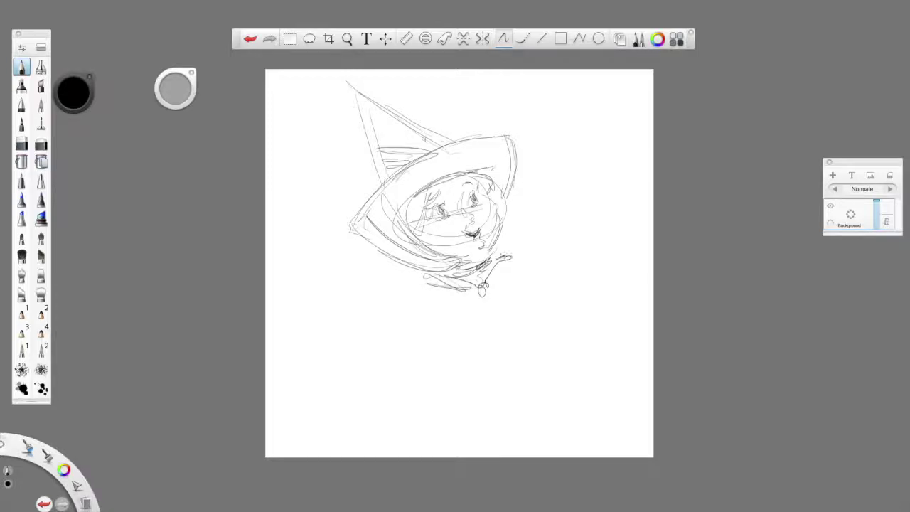
- Enlarge the rough sketch, lower the Background layer's opacity and add a new layer above it
{"action": "key", "text": "space"}
{"action": "mouse_move", "coordinate": [500, 209]}
{"action": "left_mouse_down"}
{"action": "mouse_move", "coordinate": [498, 223]}
{"action": "mouse_move", "coordinate": [542, 254]}
{"action": "mouse_move", "coordinate": [514, 246]}
{"action": "left_mouse_up"}
{"action": "left_click_drag", "start_coordinate": [874, 210], "coordinate": [875, 222]}
{"action": "left_click", "coordinate": [831, 176]}
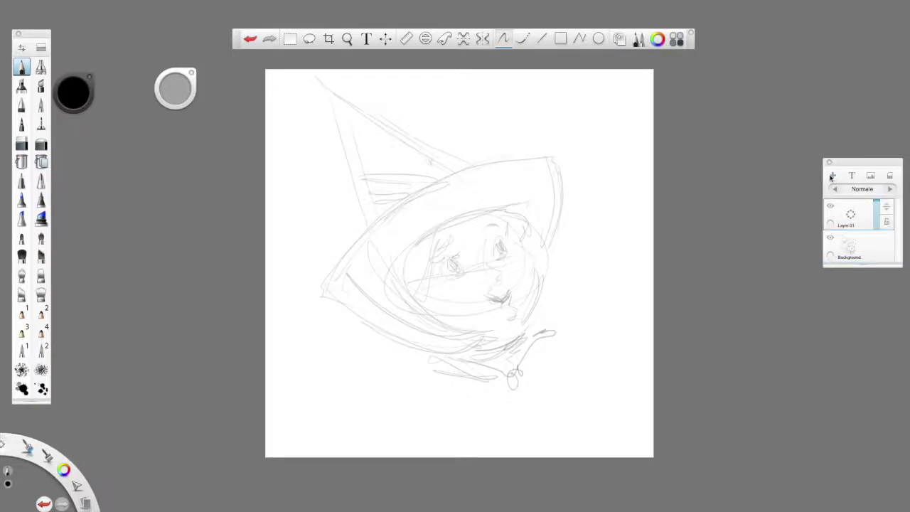
- Ink both eyes and eyebrows in black on the new layer with custom brush 1
{"action": "left_click", "coordinate": [26, 311]}
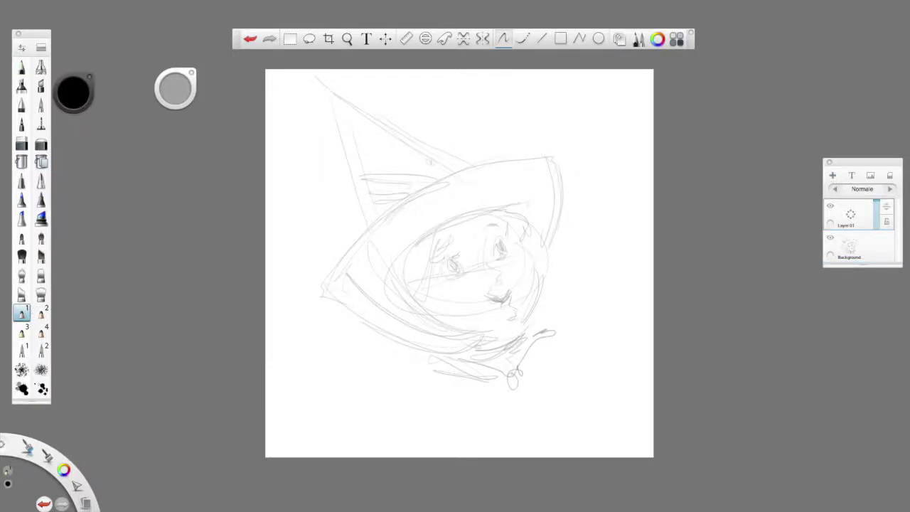
{"action": "scroll", "coordinate": [419, 350], "scroll_direction": "up", "scroll_amount": 4}
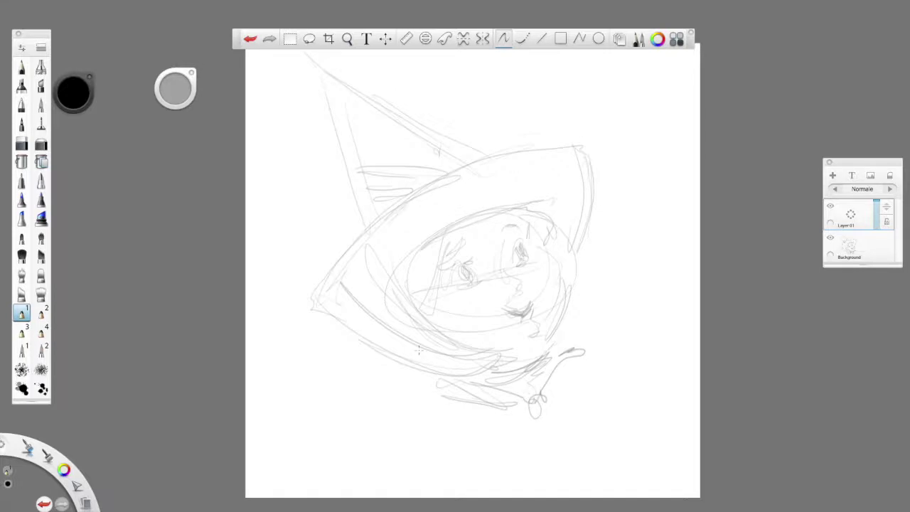
{"action": "scroll", "coordinate": [419, 349], "scroll_direction": "up", "scroll_amount": 2}
{"action": "mouse_move", "coordinate": [457, 282]}
{"action": "left_mouse_down"}
{"action": "mouse_move", "coordinate": [466, 259]}
{"action": "mouse_move", "coordinate": [480, 249]}
{"action": "mouse_move", "coordinate": [483, 277]}
{"action": "mouse_move", "coordinate": [477, 254]}
{"action": "mouse_move", "coordinate": [458, 282]}
{"action": "mouse_move", "coordinate": [484, 276]}
{"action": "mouse_move", "coordinate": [523, 235]}
{"action": "mouse_move", "coordinate": [534, 234]}
{"action": "mouse_move", "coordinate": [539, 260]}
{"action": "mouse_move", "coordinate": [525, 251]}
{"action": "mouse_move", "coordinate": [533, 240]}
{"action": "left_mouse_up"}
{"action": "left_click_drag", "start_coordinate": [475, 229], "coordinate": [441, 268]}
{"action": "left_click_drag", "start_coordinate": [509, 223], "coordinate": [530, 217]}
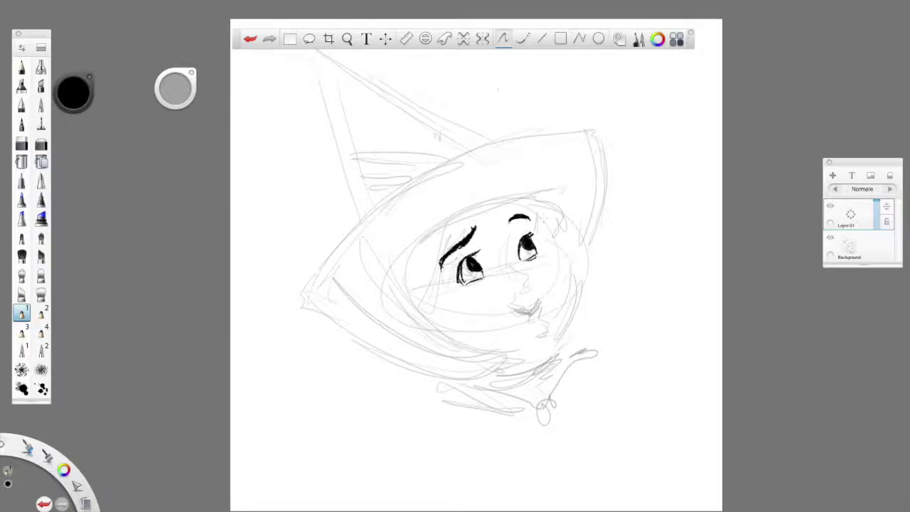
- Ink the far cheek contour, the nose and the lips, undoing the last stray strokes
{"action": "mouse_move", "coordinate": [534, 215]}
{"action": "left_mouse_down"}
{"action": "mouse_move", "coordinate": [537, 229]}
{"action": "mouse_move", "coordinate": [567, 257]}
{"action": "mouse_move", "coordinate": [573, 297]}
{"action": "mouse_move", "coordinate": [557, 338]}
{"action": "left_mouse_up"}
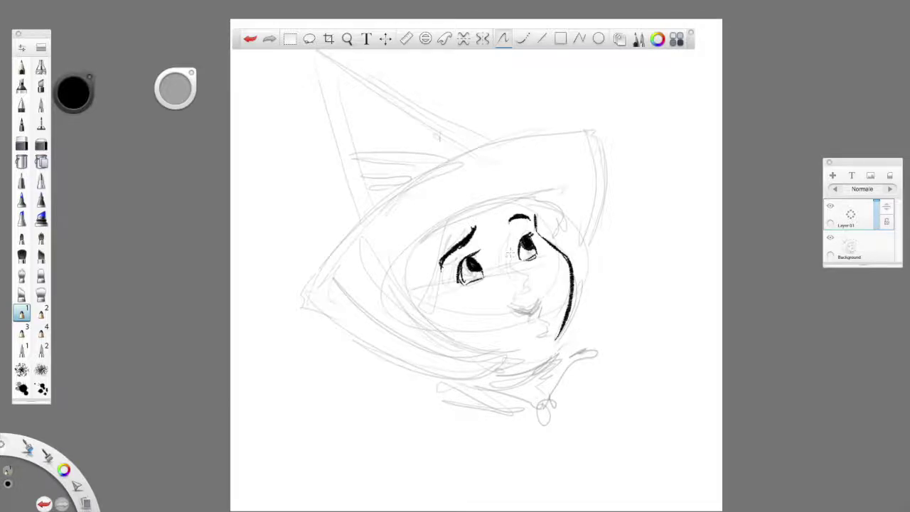
{"action": "mouse_move", "coordinate": [509, 233]}
{"action": "left_mouse_down"}
{"action": "mouse_move", "coordinate": [527, 276]}
{"action": "mouse_move", "coordinate": [526, 288]}
{"action": "mouse_move", "coordinate": [511, 287]}
{"action": "mouse_move", "coordinate": [518, 297]}
{"action": "mouse_move", "coordinate": [539, 298]}
{"action": "mouse_move", "coordinate": [539, 279]}
{"action": "mouse_move", "coordinate": [508, 269]}
{"action": "mouse_move", "coordinate": [512, 303]}
{"action": "left_mouse_up"}
{"action": "left_click", "coordinate": [249, 38]}
{"action": "left_click", "coordinate": [250, 39]}
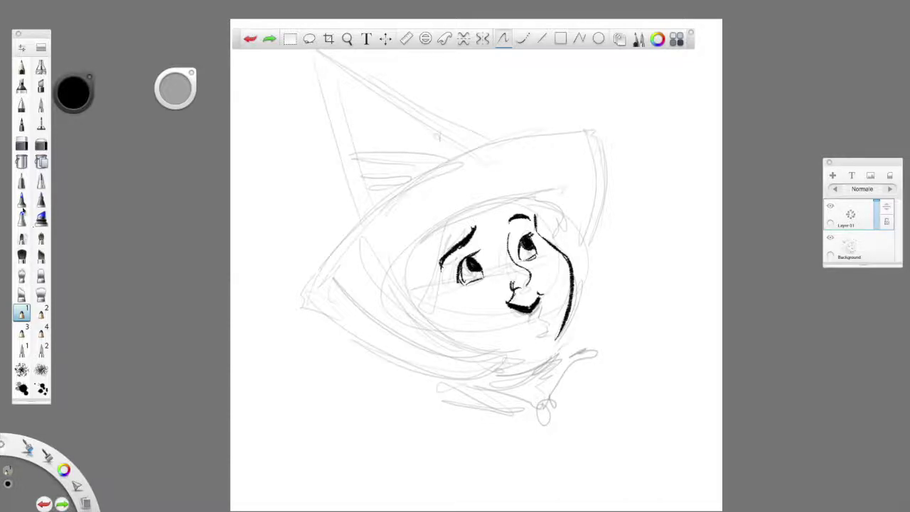
- Erase and redraw the line between nose and upper lip, and ink the chin curve below the mouth
{"action": "left_click", "coordinate": [22, 145]}
{"action": "left_click_drag", "start_coordinate": [509, 293], "coordinate": [517, 302]}
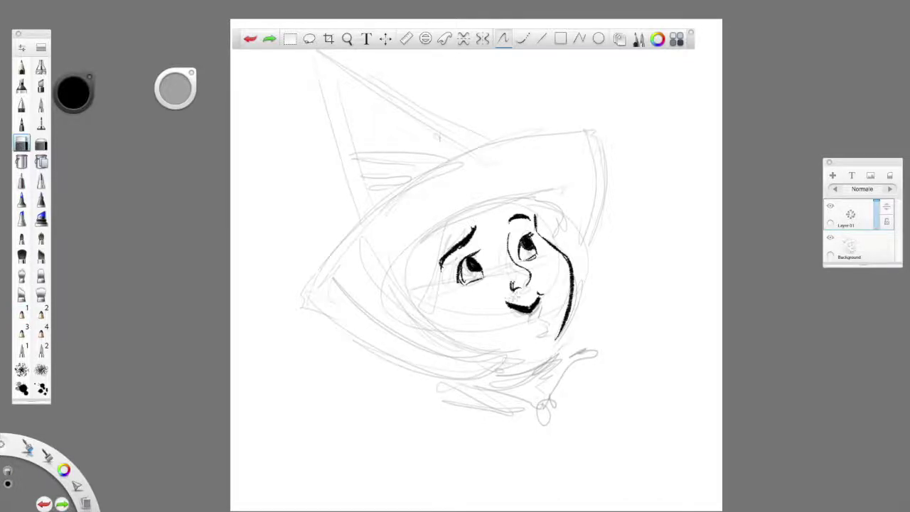
{"action": "left_click", "coordinate": [21, 313]}
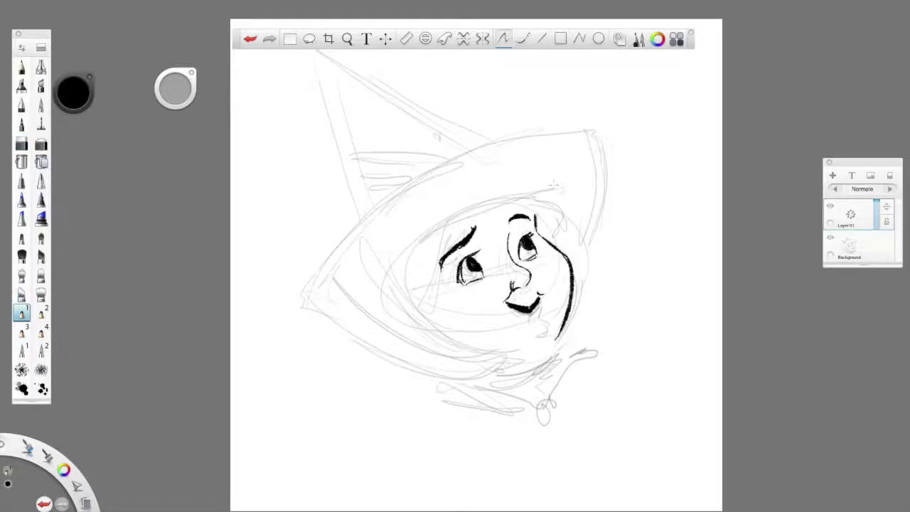
{"action": "mouse_move", "coordinate": [510, 305]}
{"action": "left_mouse_down"}
{"action": "mouse_move", "coordinate": [529, 313]}
{"action": "mouse_move", "coordinate": [541, 295]}
{"action": "mouse_move", "coordinate": [554, 327]}
{"action": "left_mouse_up"}
{"action": "key", "text": "ctrl+z"}
{"action": "mouse_move", "coordinate": [538, 313]}
{"action": "left_mouse_down"}
{"action": "mouse_move", "coordinate": [547, 329]}
{"action": "mouse_move", "coordinate": [527, 338]}
{"action": "left_mouse_up"}
- Ink the hairline and curl, the brim's inner edge and the hood edge running under the chin
{"action": "left_click_drag", "start_coordinate": [456, 216], "coordinate": [422, 298]}
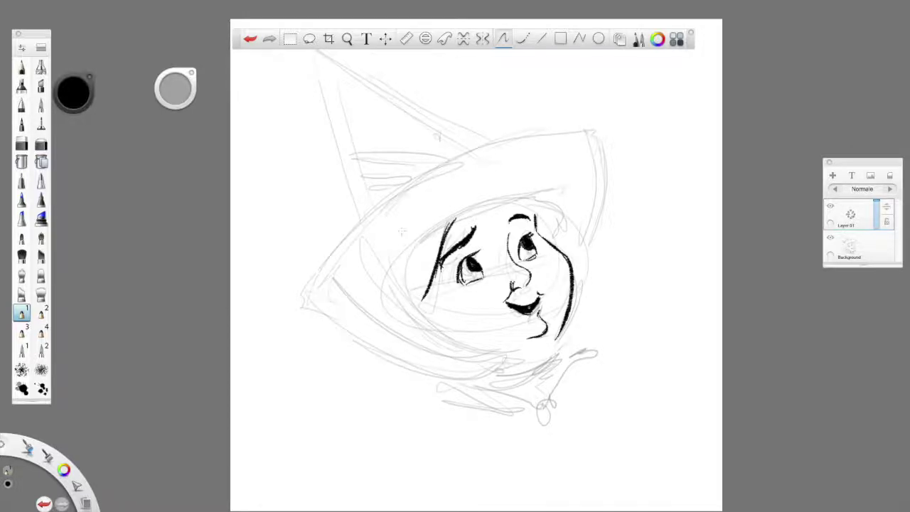
{"action": "left_click_drag", "start_coordinate": [388, 264], "coordinate": [566, 190]}
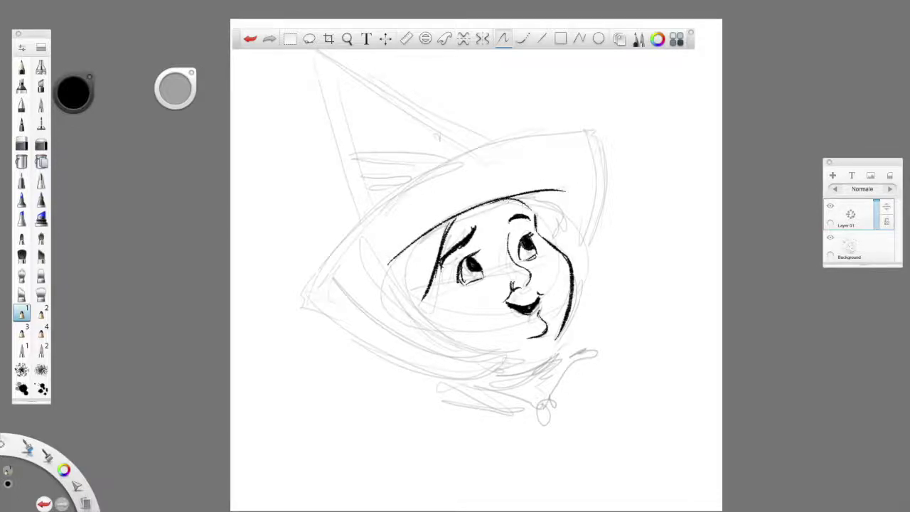
{"action": "mouse_move", "coordinate": [544, 198]}
{"action": "left_mouse_down"}
{"action": "mouse_move", "coordinate": [558, 212]}
{"action": "mouse_move", "coordinate": [556, 236]}
{"action": "mouse_move", "coordinate": [550, 229]}
{"action": "left_mouse_up"}
{"action": "mouse_move", "coordinate": [363, 231]}
{"action": "left_mouse_down"}
{"action": "mouse_move", "coordinate": [458, 337]}
{"action": "mouse_move", "coordinate": [491, 352]}
{"action": "mouse_move", "coordinate": [553, 338]}
{"action": "left_mouse_up"}
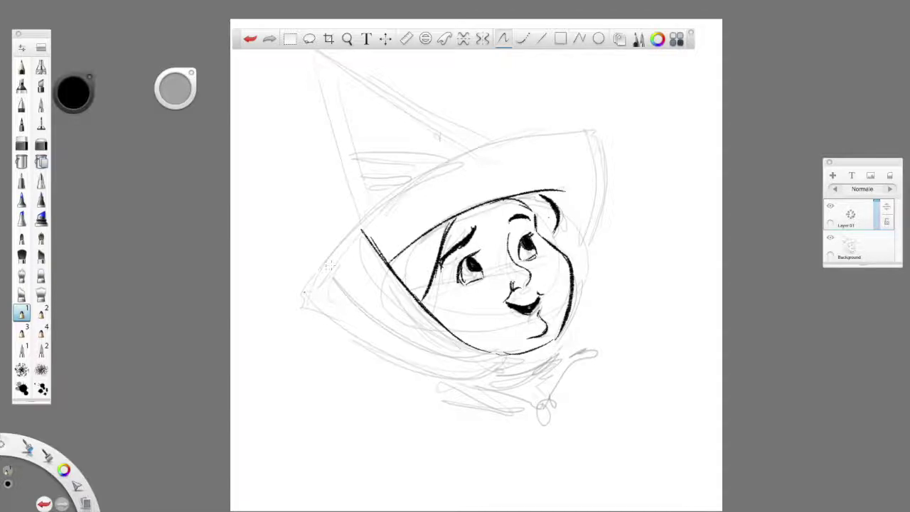
- Ink the brim's long outer edge, the double lines at its far end and the hood's lower edge
{"action": "left_click_drag", "start_coordinate": [304, 292], "coordinate": [518, 147]}
{"action": "left_click", "coordinate": [249, 38]}
{"action": "mouse_move", "coordinate": [304, 291]}
{"action": "left_mouse_down"}
{"action": "mouse_move", "coordinate": [398, 188]}
{"action": "mouse_move", "coordinate": [591, 131]}
{"action": "mouse_move", "coordinate": [573, 260]}
{"action": "left_mouse_up"}
{"action": "left_click_drag", "start_coordinate": [565, 135], "coordinate": [568, 255]}
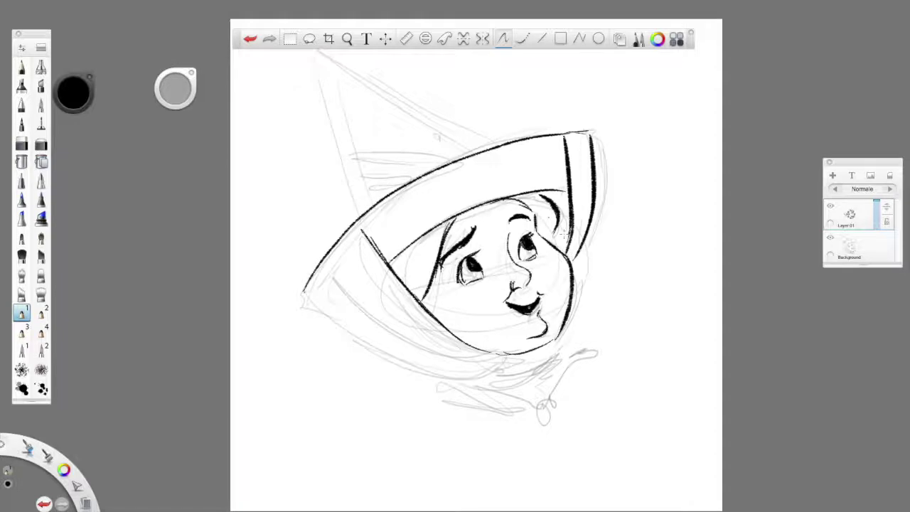
{"action": "mouse_move", "coordinate": [303, 293]}
{"action": "left_mouse_down"}
{"action": "mouse_move", "coordinate": [392, 359]}
{"action": "mouse_move", "coordinate": [444, 376]}
{"action": "left_mouse_up"}
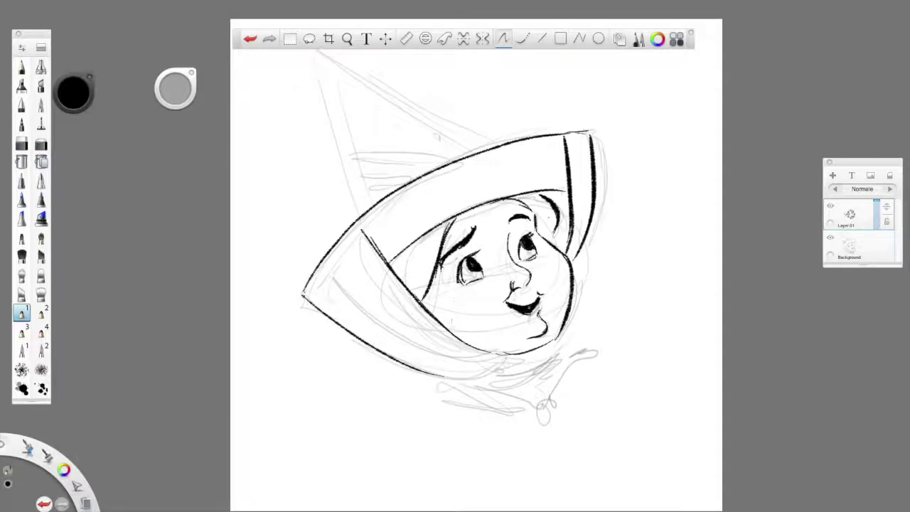
- Ink the pointed collar flaps with the round button between them and start the shoulder line
{"action": "mouse_move", "coordinate": [438, 384]}
{"action": "left_mouse_down"}
{"action": "mouse_move", "coordinate": [499, 369]}
{"action": "mouse_move", "coordinate": [538, 400]}
{"action": "mouse_move", "coordinate": [527, 412]}
{"action": "left_mouse_up"}
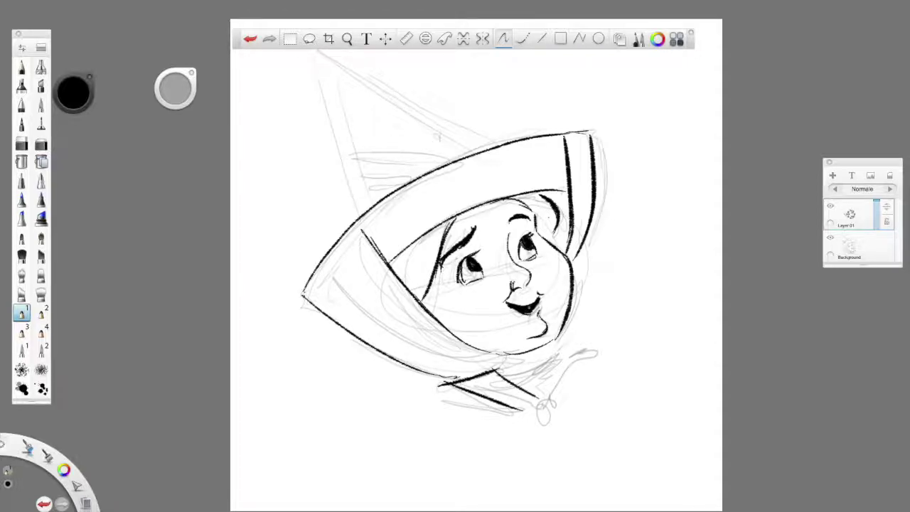
{"action": "left_click_drag", "start_coordinate": [455, 385], "coordinate": [430, 415]}
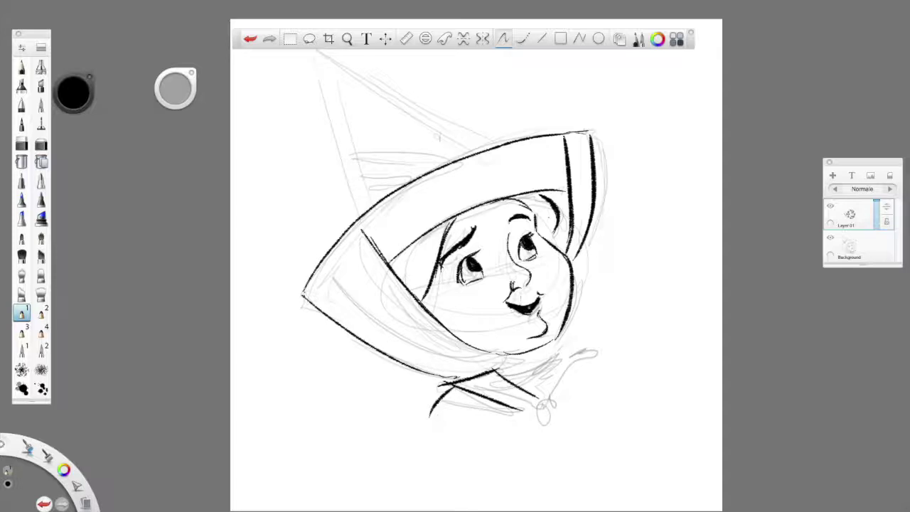
{"action": "mouse_move", "coordinate": [544, 403]}
{"action": "left_mouse_down"}
{"action": "mouse_move", "coordinate": [534, 413]}
{"action": "mouse_move", "coordinate": [558, 403]}
{"action": "mouse_move", "coordinate": [548, 400]}
{"action": "mouse_move", "coordinate": [587, 354]}
{"action": "mouse_move", "coordinate": [513, 383]}
{"action": "mouse_move", "coordinate": [530, 388]}
{"action": "left_mouse_up"}
{"action": "left_click_drag", "start_coordinate": [559, 350], "coordinate": [587, 352]}
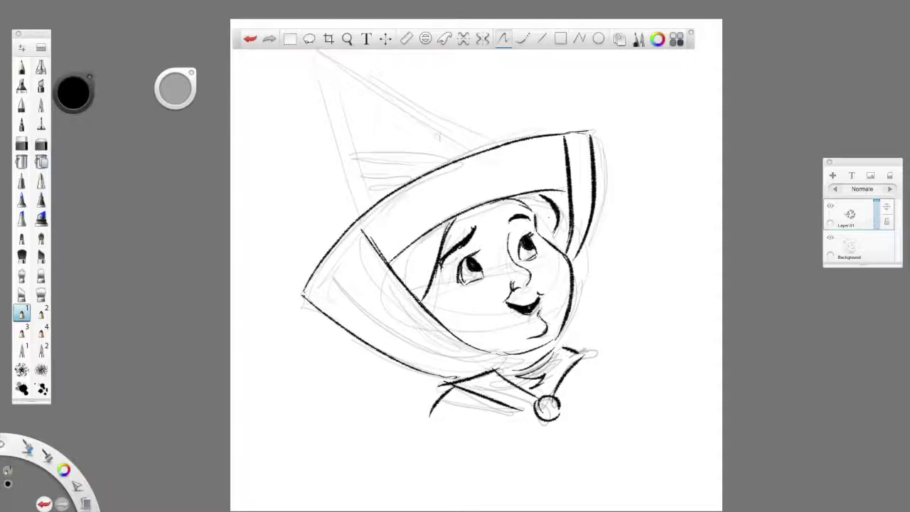
- Ink the hood's inner fold and a second line along its lower edge, and extend the shoulder line downward
{"action": "left_click_drag", "start_coordinate": [335, 249], "coordinate": [497, 370]}
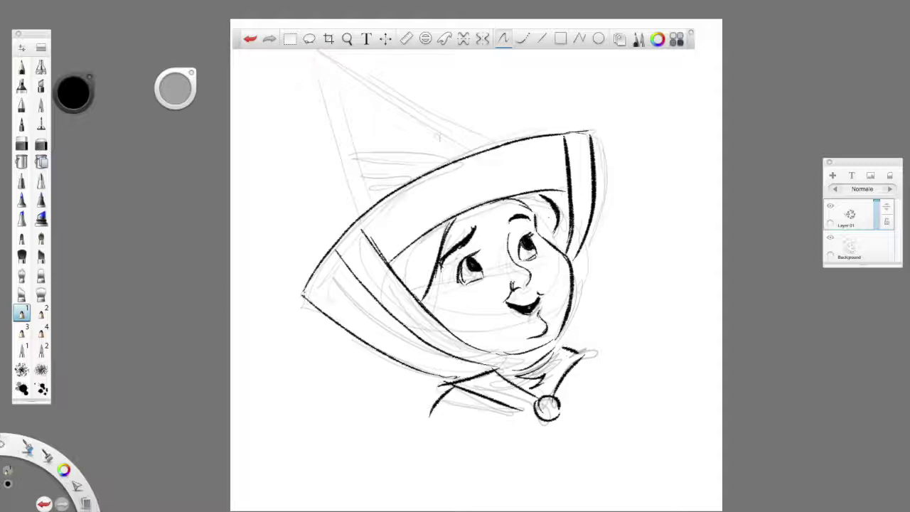
{"action": "left_click_drag", "start_coordinate": [304, 287], "coordinate": [455, 377]}
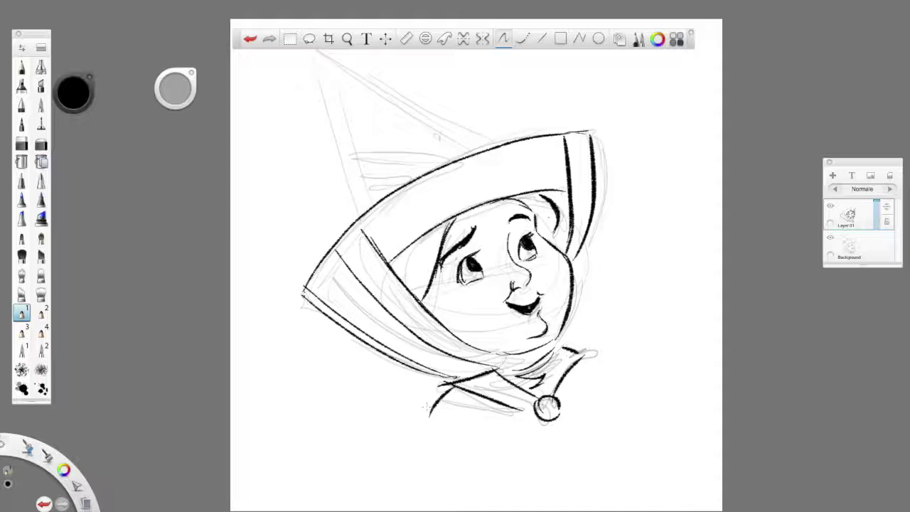
{"action": "left_click_drag", "start_coordinate": [446, 388], "coordinate": [394, 451]}
- Fill the hair areas under the brim on both sides of the face with solid black
{"action": "scroll", "coordinate": [567, 357], "scroll_direction": "down", "scroll_amount": 1}
{"action": "mouse_move", "coordinate": [396, 261]}
{"action": "left_mouse_down"}
{"action": "mouse_move", "coordinate": [425, 243]}
{"action": "mouse_move", "coordinate": [429, 257]}
{"action": "mouse_move", "coordinate": [423, 284]}
{"action": "mouse_move", "coordinate": [409, 274]}
{"action": "mouse_move", "coordinate": [398, 291]}
{"action": "left_mouse_up"}
{"action": "mouse_move", "coordinate": [427, 283]}
{"action": "left_mouse_down"}
{"action": "mouse_move", "coordinate": [430, 239]}
{"action": "mouse_move", "coordinate": [443, 228]}
{"action": "mouse_move", "coordinate": [448, 242]}
{"action": "mouse_move", "coordinate": [415, 272]}
{"action": "left_mouse_up"}
{"action": "mouse_move", "coordinate": [528, 199]}
{"action": "left_mouse_down"}
{"action": "mouse_move", "coordinate": [546, 217]}
{"action": "mouse_move", "coordinate": [542, 239]}
{"action": "mouse_move", "coordinate": [555, 215]}
{"action": "mouse_move", "coordinate": [522, 199]}
{"action": "mouse_move", "coordinate": [530, 199]}
{"action": "left_mouse_up"}
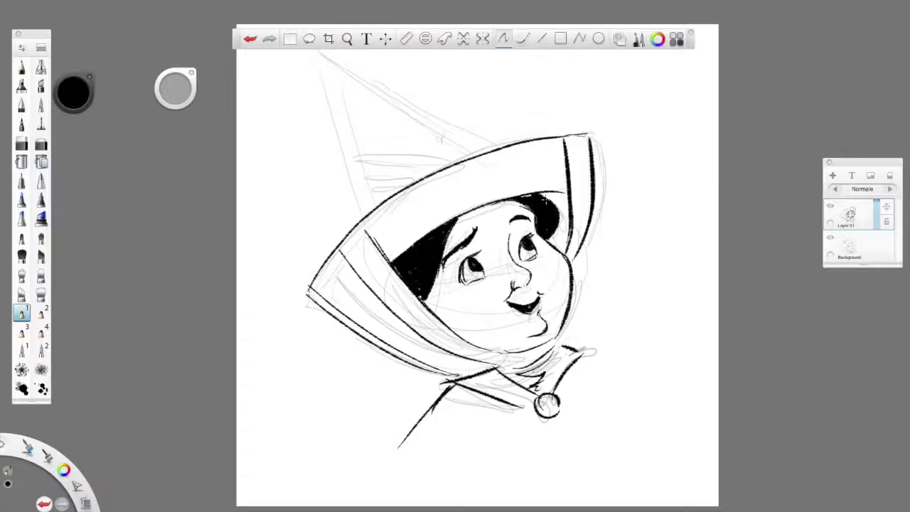
- Ink both sides of the hat's pointed cone and the curved fold lines at its base
{"action": "scroll", "coordinate": [523, 181], "scroll_direction": "down", "scroll_amount": 3}
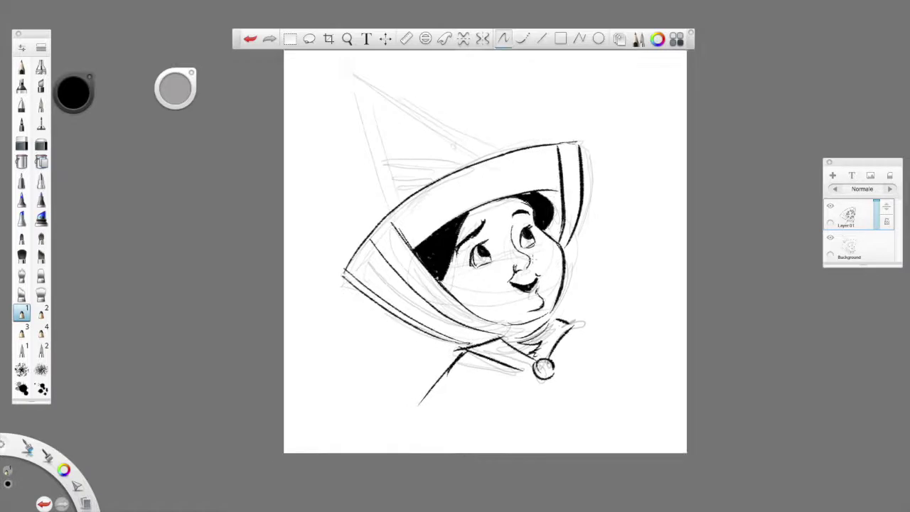
{"action": "left_click_drag", "start_coordinate": [343, 60], "coordinate": [390, 208]}
{"action": "left_click_drag", "start_coordinate": [342, 62], "coordinate": [490, 151]}
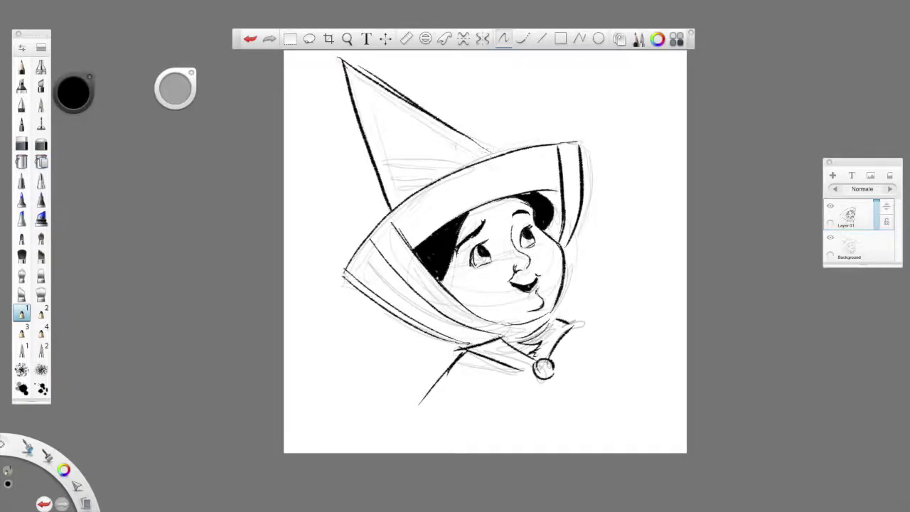
{"action": "mouse_move", "coordinate": [375, 155]}
{"action": "left_mouse_down"}
{"action": "mouse_move", "coordinate": [475, 169]}
{"action": "mouse_move", "coordinate": [459, 141]}
{"action": "left_mouse_up"}
{"action": "left_click_drag", "start_coordinate": [388, 182], "coordinate": [426, 177]}
- Thicken the cone's back edge with the canvas mirrored, flip the canvas back and strengthen the seam between brim and hood
{"action": "scroll", "coordinate": [431, 191], "scroll_direction": "down", "scroll_amount": 3}
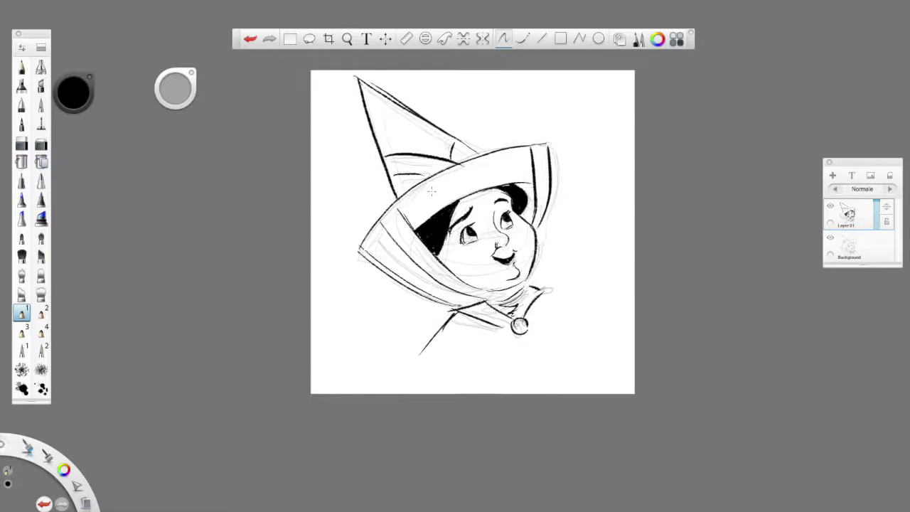
{"action": "left_click_drag", "start_coordinate": [30, 448], "coordinate": [31, 421]}
{"action": "left_click", "coordinate": [31, 423]}
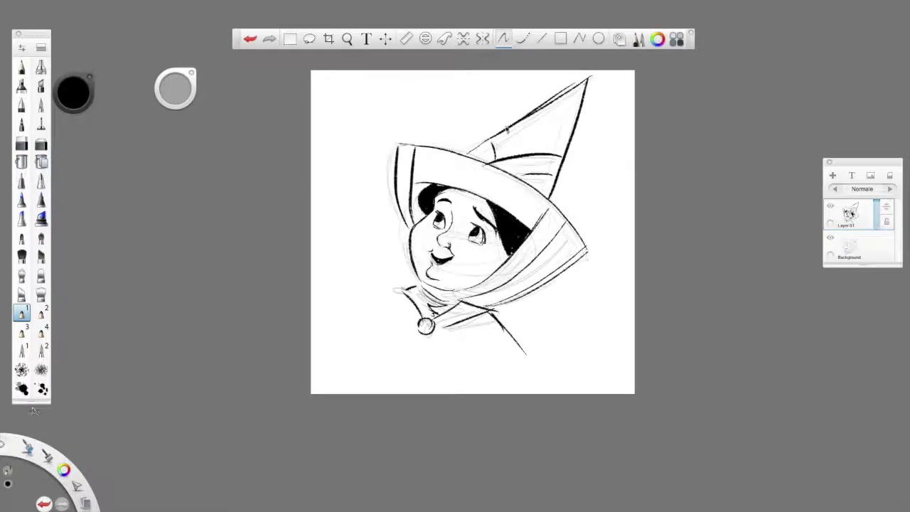
{"action": "left_click_drag", "start_coordinate": [589, 80], "coordinate": [569, 178]}
{"action": "left_click_drag", "start_coordinate": [582, 113], "coordinate": [547, 207]}
{"action": "left_click_drag", "start_coordinate": [564, 169], "coordinate": [556, 197]}
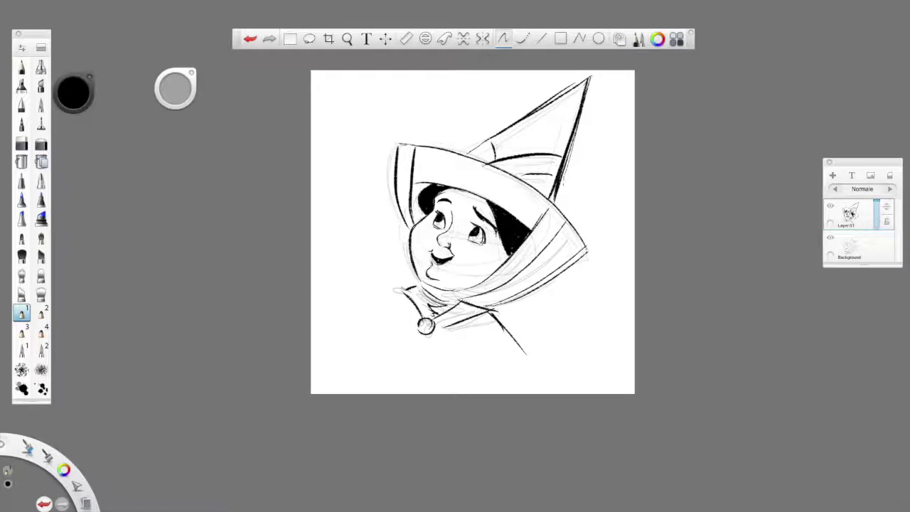
{"action": "left_click", "coordinate": [31, 424]}
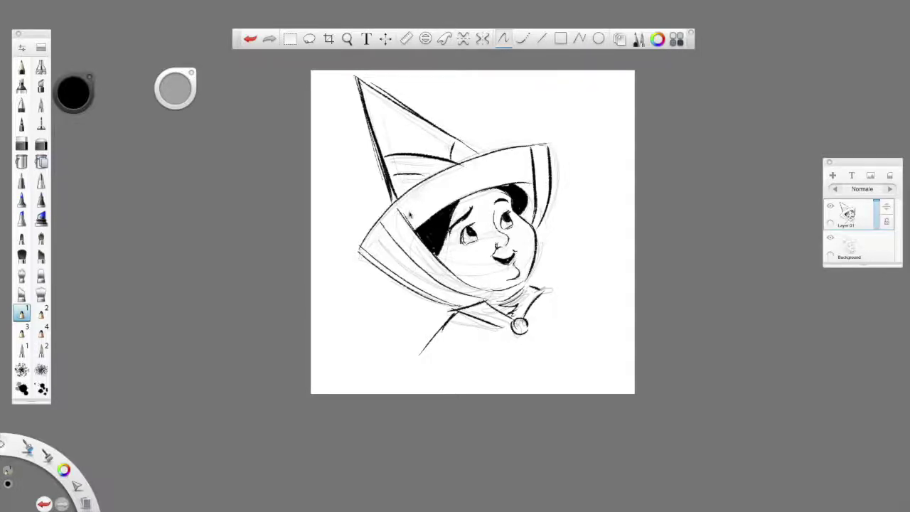
{"action": "left_click_drag", "start_coordinate": [399, 204], "coordinate": [416, 229]}
- Add a new layer and shade the hat's cone with fine vertical pencil hatching
{"action": "left_click", "coordinate": [21, 66]}
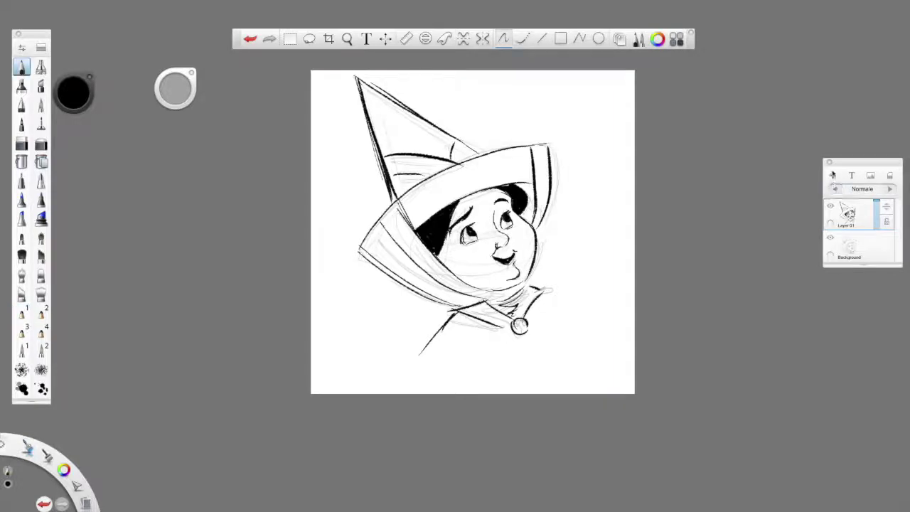
{"action": "left_click", "coordinate": [833, 175]}
{"action": "left_click_drag", "start_coordinate": [361, 79], "coordinate": [383, 141]}
{"action": "left_click_drag", "start_coordinate": [377, 98], "coordinate": [389, 153]}
{"action": "left_click_drag", "start_coordinate": [385, 104], "coordinate": [393, 155]}
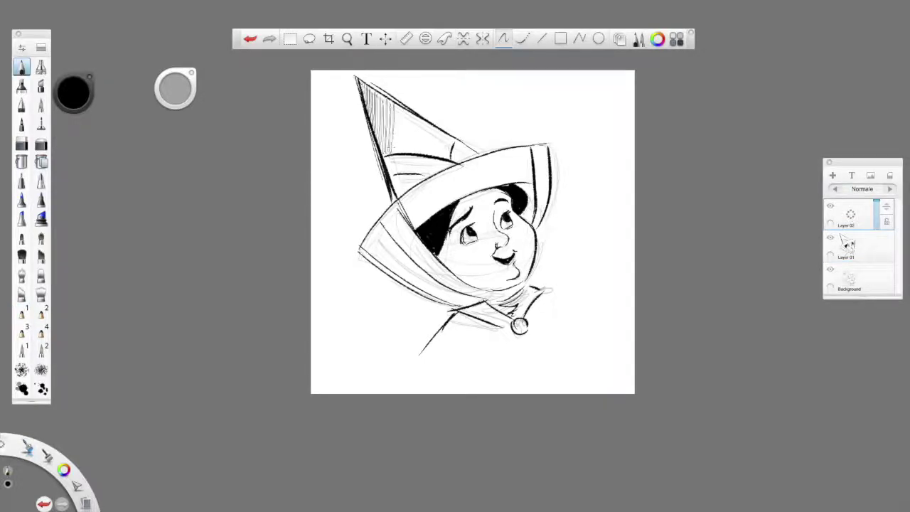
{"action": "left_click_drag", "start_coordinate": [390, 106], "coordinate": [399, 151]}
{"action": "left_click_drag", "start_coordinate": [395, 108], "coordinate": [409, 154]}
{"action": "left_click_drag", "start_coordinate": [407, 110], "coordinate": [419, 156]}
{"action": "left_click_drag", "start_coordinate": [418, 119], "coordinate": [430, 159]}
{"action": "left_click_drag", "start_coordinate": [430, 125], "coordinate": [438, 160]}
{"action": "left_click_drag", "start_coordinate": [436, 131], "coordinate": [448, 162]}
{"action": "left_click_drag", "start_coordinate": [448, 129], "coordinate": [453, 159]}
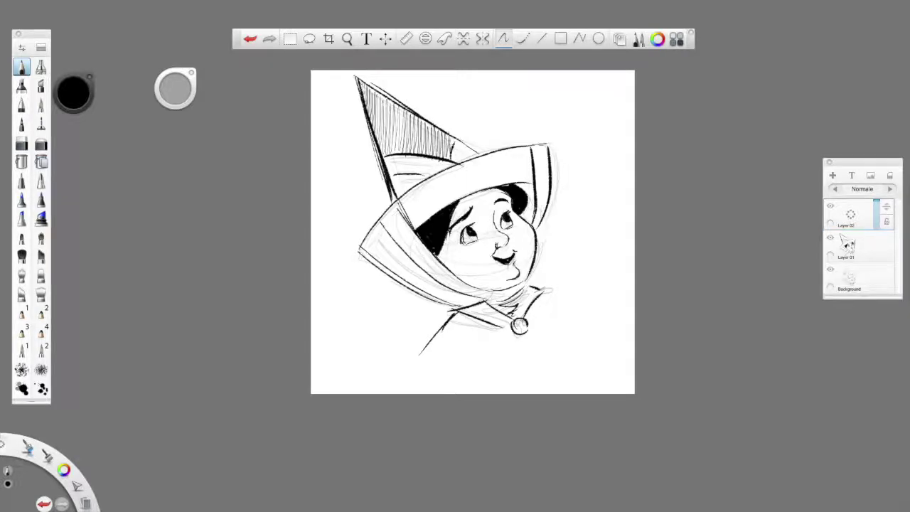
- Shade the front band of the hat brim with slanted pencil hatching from the hood seam to the far end
{"action": "left_click_drag", "start_coordinate": [409, 191], "coordinate": [405, 224]}
{"action": "mouse_move", "coordinate": [427, 176]}
{"action": "left_mouse_down"}
{"action": "mouse_move", "coordinate": [409, 227]}
{"action": "mouse_move", "coordinate": [428, 219]}
{"action": "left_mouse_up"}
{"action": "left_click_drag", "start_coordinate": [450, 171], "coordinate": [437, 215]}
{"action": "left_click_drag", "start_coordinate": [456, 168], "coordinate": [439, 205]}
{"action": "left_click_drag", "start_coordinate": [459, 167], "coordinate": [444, 211]}
{"action": "mouse_move", "coordinate": [472, 163]}
{"action": "left_mouse_down"}
{"action": "mouse_move", "coordinate": [452, 202]}
{"action": "mouse_move", "coordinate": [462, 194]}
{"action": "left_mouse_up"}
{"action": "left_click_drag", "start_coordinate": [486, 155], "coordinate": [469, 194]}
{"action": "mouse_move", "coordinate": [496, 153]}
{"action": "left_mouse_down"}
{"action": "mouse_move", "coordinate": [473, 195]}
{"action": "mouse_move", "coordinate": [481, 192]}
{"action": "left_mouse_up"}
{"action": "left_click_drag", "start_coordinate": [508, 148], "coordinate": [492, 186]}
{"action": "left_click_drag", "start_coordinate": [516, 147], "coordinate": [500, 189]}
{"action": "left_click_drag", "start_coordinate": [525, 148], "coordinate": [507, 186]}
{"action": "mouse_move", "coordinate": [525, 149]}
{"action": "left_mouse_down"}
{"action": "mouse_move", "coordinate": [506, 186]}
{"action": "mouse_move", "coordinate": [513, 182]}
{"action": "left_mouse_up"}
{"action": "left_click_drag", "start_coordinate": [526, 153], "coordinate": [515, 185]}
{"action": "left_click_drag", "start_coordinate": [538, 158], "coordinate": [517, 186]}
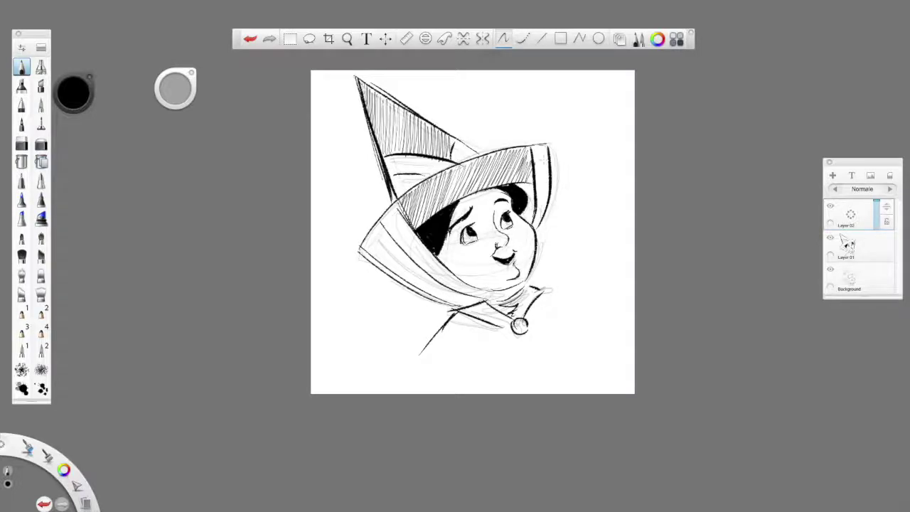
- Shade both collar flaps beside the round button with short pencil hatching
{"action": "left_click_drag", "start_coordinate": [468, 305], "coordinate": [460, 317]}
{"action": "left_click_drag", "start_coordinate": [473, 306], "coordinate": [469, 323]}
{"action": "left_click_drag", "start_coordinate": [488, 309], "coordinate": [485, 330]}
{"action": "left_click_drag", "start_coordinate": [499, 313], "coordinate": [495, 334]}
{"action": "left_click_drag", "start_coordinate": [512, 309], "coordinate": [500, 329]}
{"action": "left_click_drag", "start_coordinate": [511, 320], "coordinate": [507, 329]}
{"action": "left_click_drag", "start_coordinate": [530, 289], "coordinate": [520, 317]}
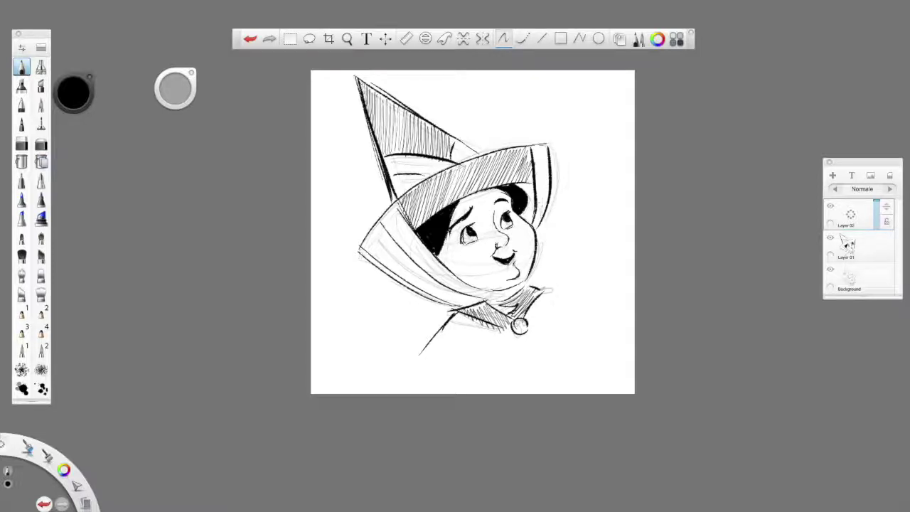
- Shade the garment below the collar with long diagonal hatching along the shoulder
{"action": "left_click_drag", "start_coordinate": [456, 315], "coordinate": [439, 334]}
{"action": "left_click_drag", "start_coordinate": [461, 316], "coordinate": [432, 345]}
{"action": "left_click_drag", "start_coordinate": [472, 319], "coordinate": [430, 352]}
{"action": "left_click_drag", "start_coordinate": [483, 324], "coordinate": [436, 353]}
{"action": "mouse_move", "coordinate": [489, 325]}
{"action": "left_mouse_down"}
{"action": "mouse_move", "coordinate": [442, 352]}
{"action": "mouse_move", "coordinate": [455, 353]}
{"action": "left_mouse_up"}
{"action": "mouse_move", "coordinate": [503, 328]}
{"action": "left_mouse_down"}
{"action": "mouse_move", "coordinate": [473, 353]}
{"action": "mouse_move", "coordinate": [493, 351]}
{"action": "left_mouse_up"}
- Mirror the canvas horizontally and erase the inked cheek line along the hood's inner edge on Layer 01
{"action": "left_click_drag", "start_coordinate": [27, 447], "coordinate": [29, 424]}
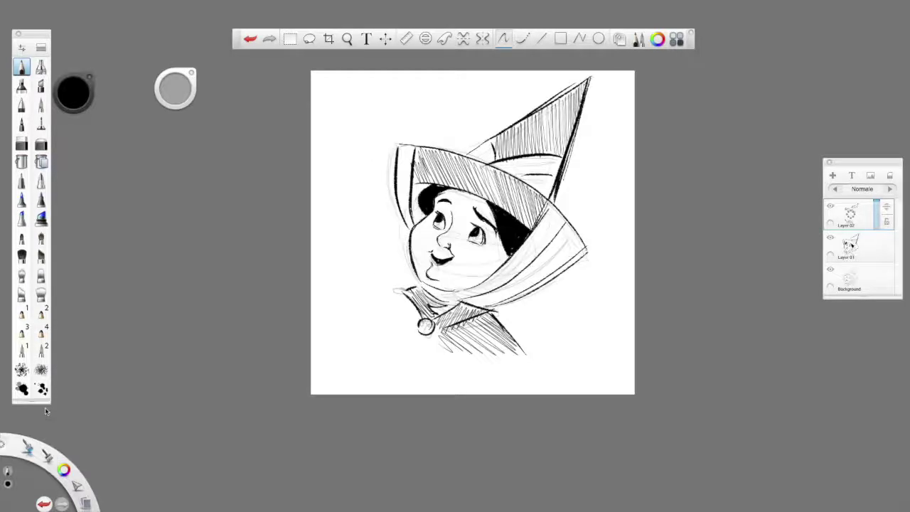
{"action": "left_click", "coordinate": [21, 144]}
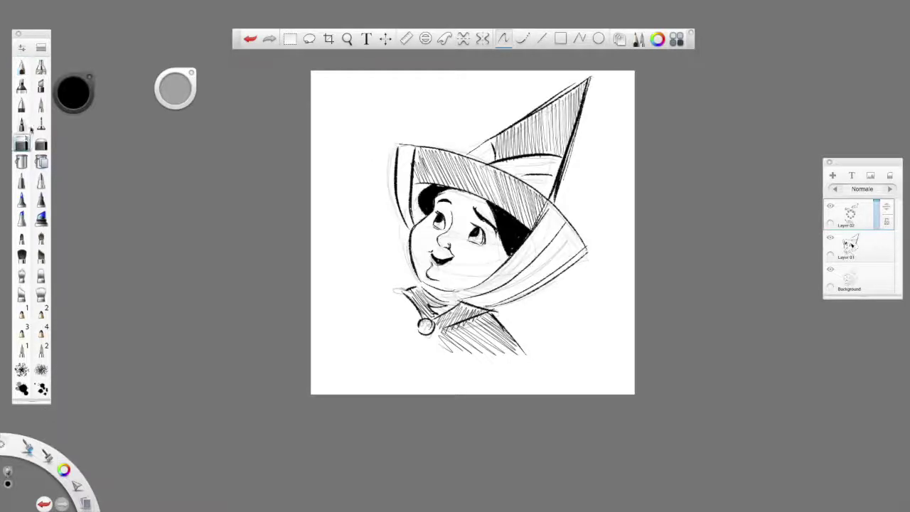
{"action": "left_click", "coordinate": [874, 241]}
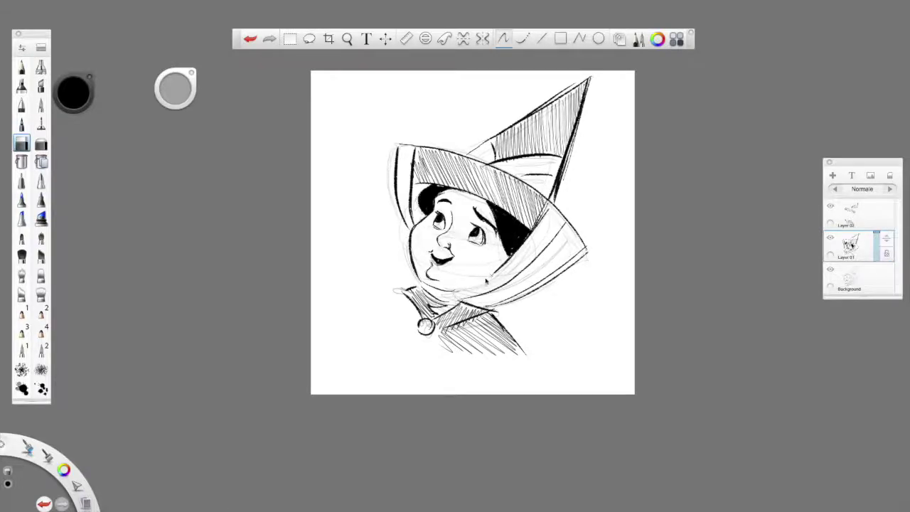
- Mirror the canvas back and re-ink the cheek and jaw line from the black hair down around the chin
{"action": "left_click", "coordinate": [22, 313]}
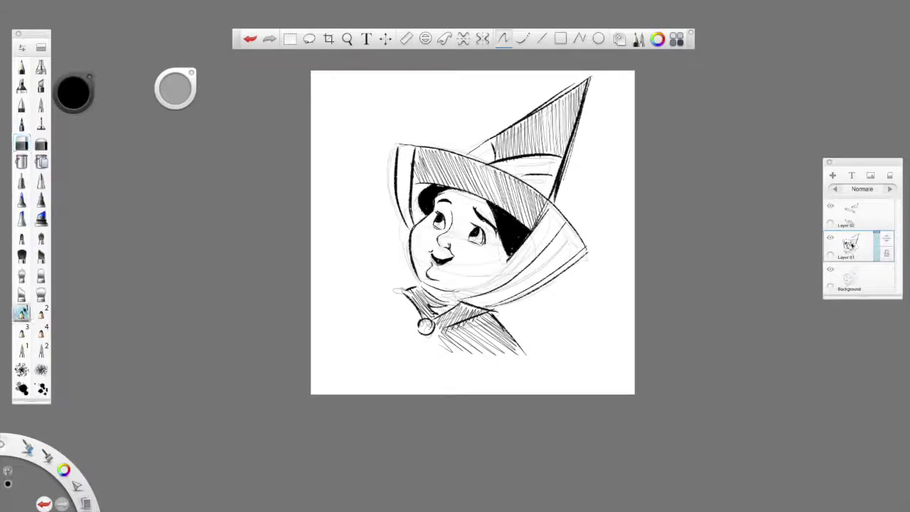
{"action": "left_click_drag", "start_coordinate": [27, 448], "coordinate": [30, 428]}
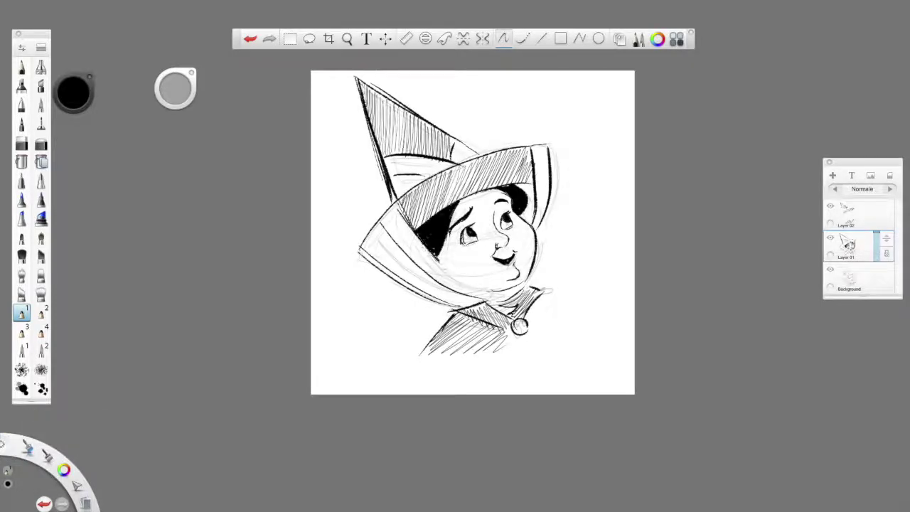
{"action": "mouse_move", "coordinate": [418, 240]}
{"action": "left_mouse_down"}
{"action": "mouse_move", "coordinate": [462, 286]}
{"action": "mouse_move", "coordinate": [483, 294]}
{"action": "left_mouse_up"}
{"action": "mouse_move", "coordinate": [433, 256]}
{"action": "left_mouse_down"}
{"action": "mouse_move", "coordinate": [480, 293]}
{"action": "mouse_move", "coordinate": [503, 292]}
{"action": "left_mouse_up"}
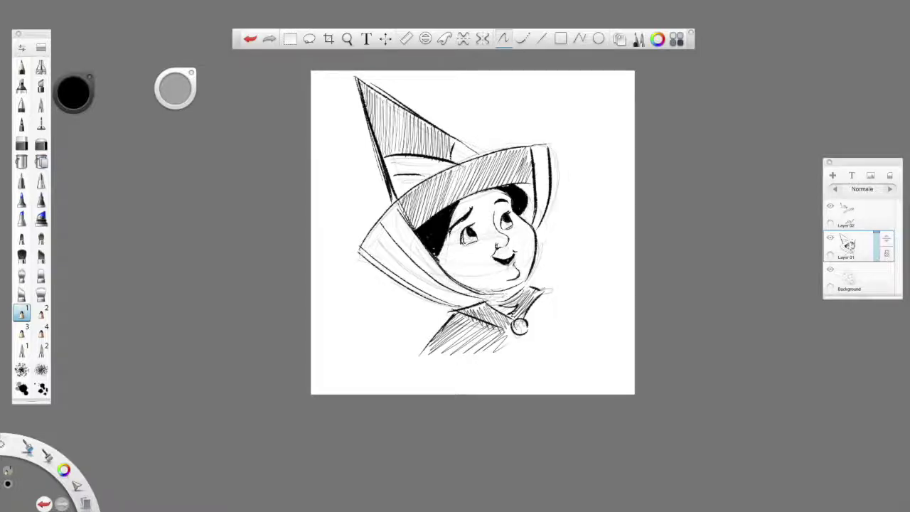
{"action": "left_click_drag", "start_coordinate": [492, 294], "coordinate": [527, 282]}
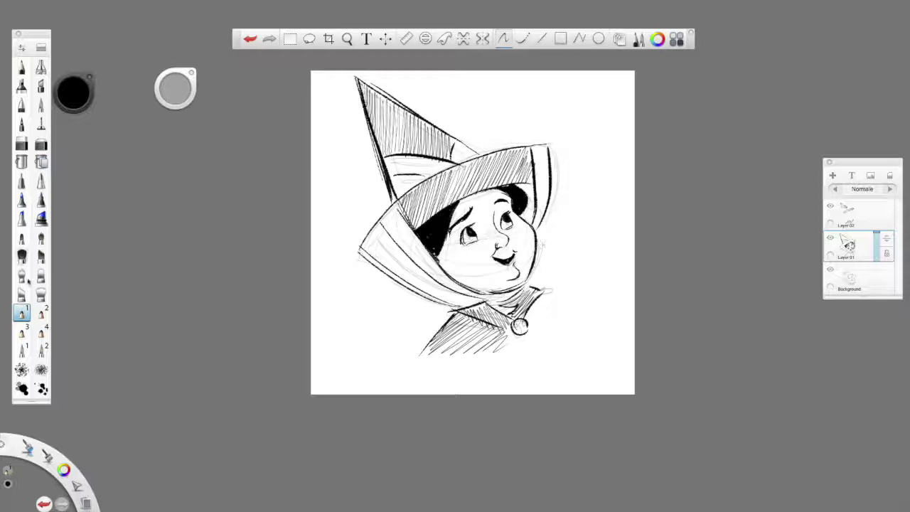
- Erase the inked line under the chin and check the face in a mirrored view before restoring its orientation
{"action": "left_click", "coordinate": [22, 144]}
{"action": "left_click_drag", "start_coordinate": [484, 290], "coordinate": [513, 290]}
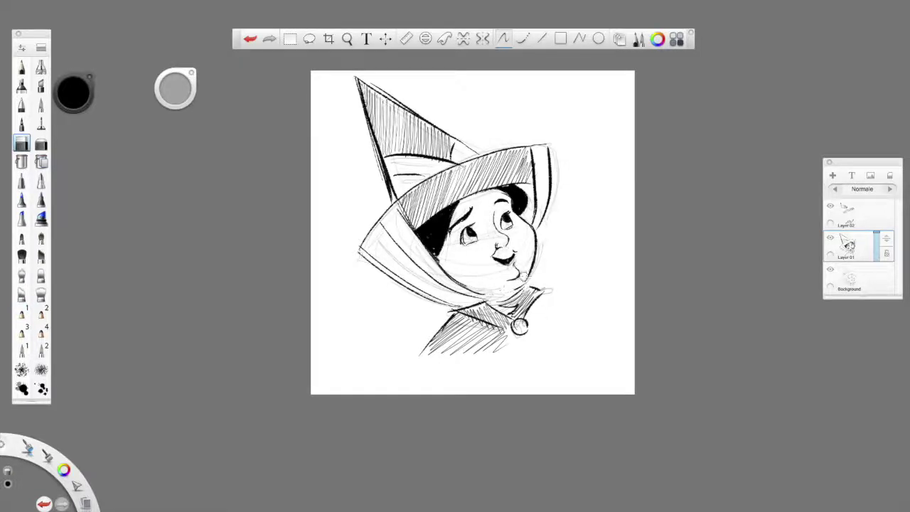
{"action": "left_click_drag", "start_coordinate": [27, 450], "coordinate": [31, 410]}
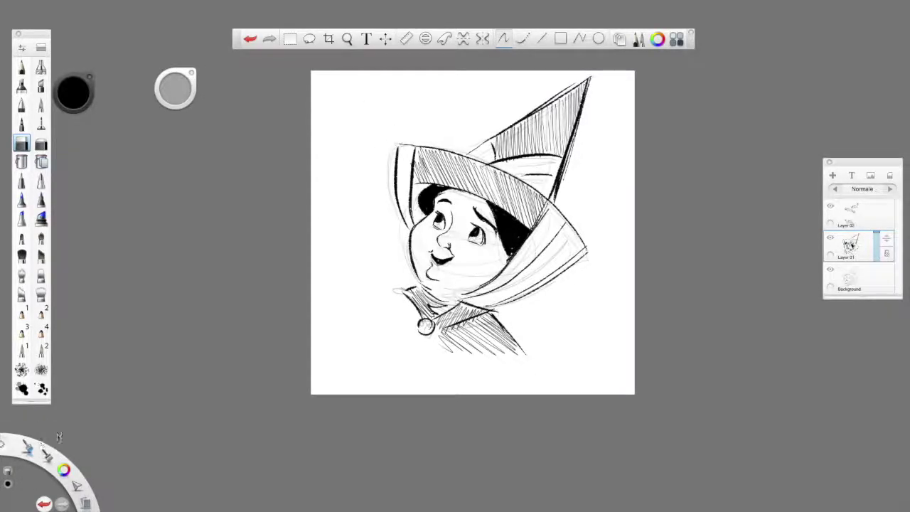
{"action": "left_click", "coordinate": [27, 447]}
{"action": "left_click", "coordinate": [32, 407]}
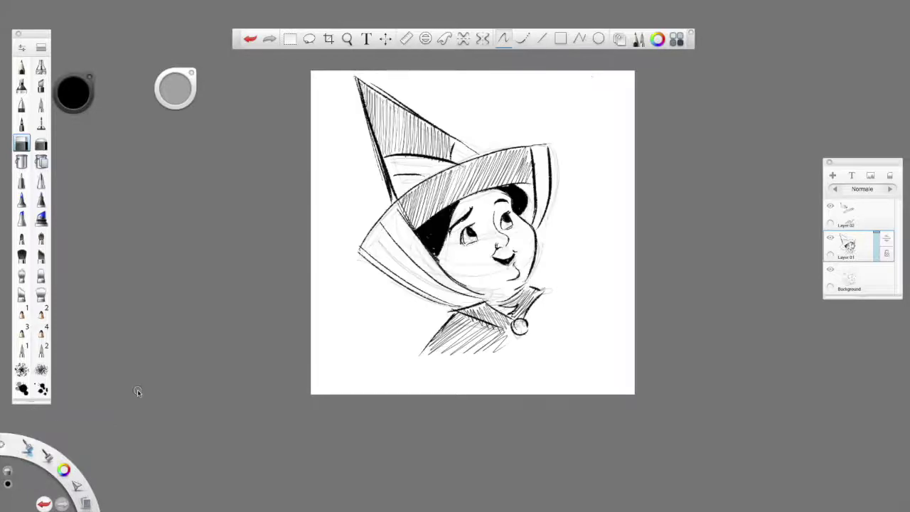
- Ink the outlines of both eyes more firmly and redraw the jaw line from the cheek around under the chin
{"action": "scroll", "coordinate": [455, 293], "scroll_direction": "up", "scroll_amount": 2}
{"action": "scroll", "coordinate": [456, 292], "scroll_direction": "up", "scroll_amount": 5}
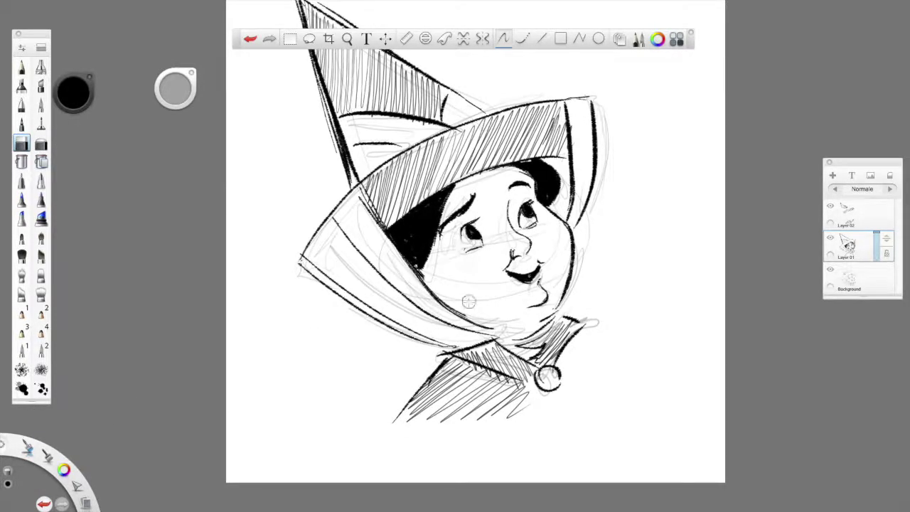
{"action": "left_click", "coordinate": [22, 313]}
{"action": "left_click_drag", "start_coordinate": [466, 225], "coordinate": [461, 251]}
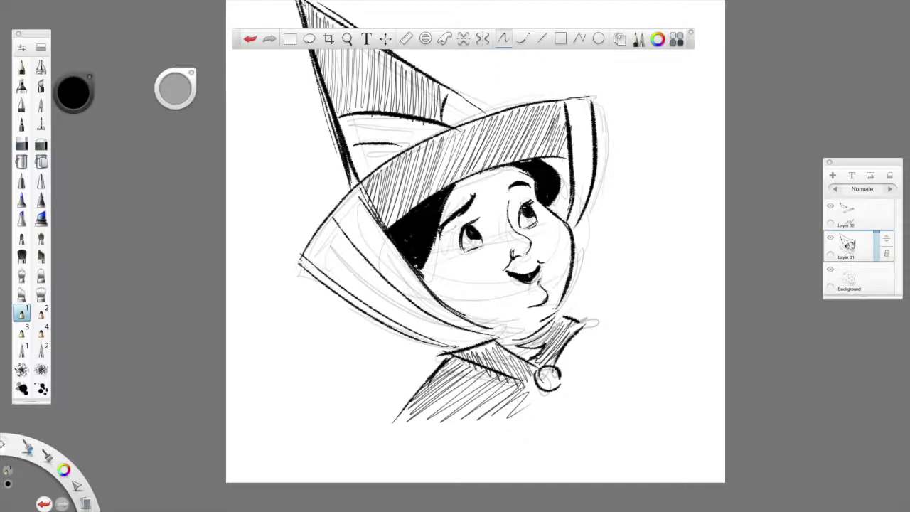
{"action": "left_click_drag", "start_coordinate": [525, 217], "coordinate": [534, 232]}
{"action": "mouse_move", "coordinate": [436, 299]}
{"action": "left_mouse_down"}
{"action": "mouse_move", "coordinate": [496, 335]}
{"action": "mouse_move", "coordinate": [549, 325]}
{"action": "left_mouse_up"}
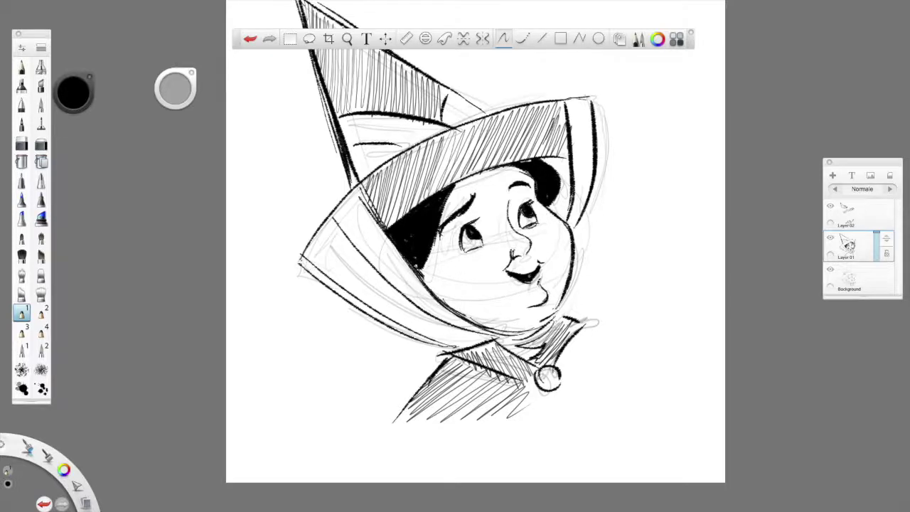
- Reinforce the chin contour, ink the far shoulder line beside the collar, and hatch the garment below it with diagonal strokes
{"action": "scroll", "coordinate": [556, 307], "scroll_direction": "down", "scroll_amount": 2}
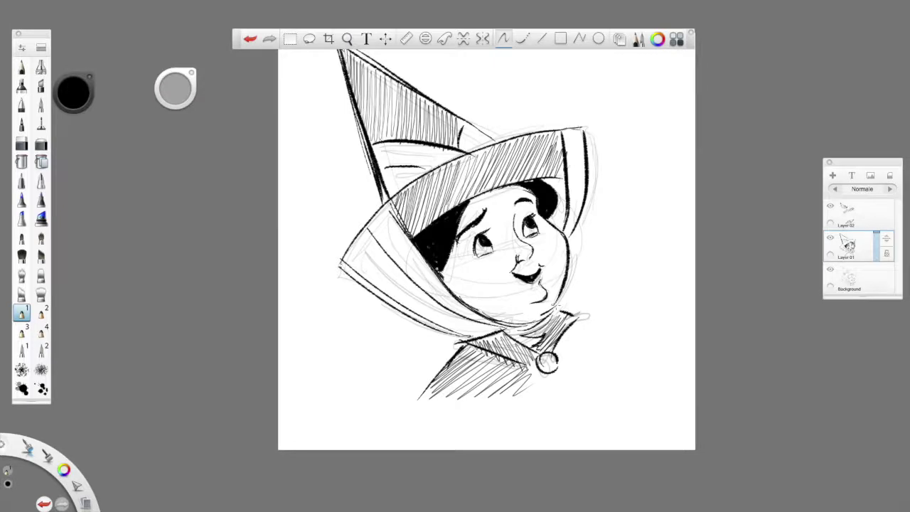
{"action": "scroll", "coordinate": [556, 306], "scroll_direction": "down", "scroll_amount": 1}
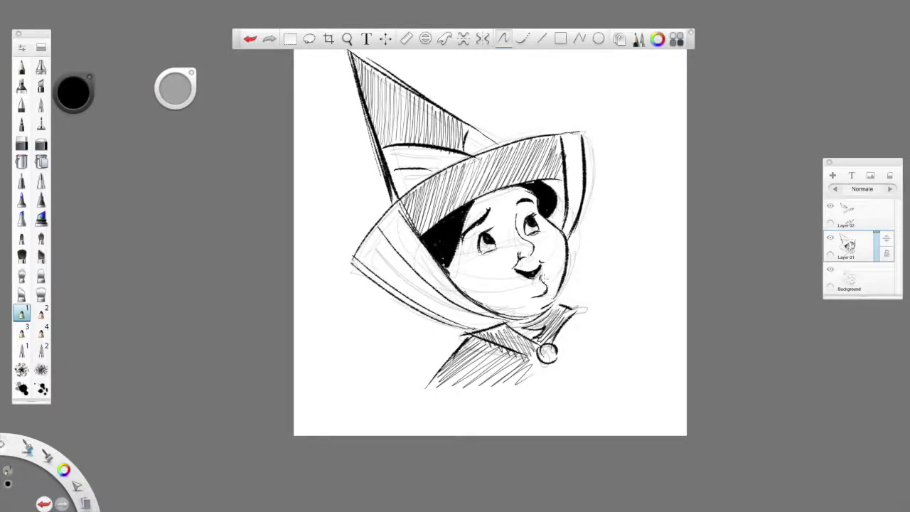
{"action": "left_click_drag", "start_coordinate": [562, 274], "coordinate": [547, 305]}
{"action": "mouse_move", "coordinate": [573, 318]}
{"action": "left_mouse_down"}
{"action": "mouse_move", "coordinate": [628, 342]}
{"action": "mouse_move", "coordinate": [552, 346]}
{"action": "mouse_move", "coordinate": [563, 358]}
{"action": "left_mouse_up"}
{"action": "left_click_drag", "start_coordinate": [587, 329], "coordinate": [571, 361]}
{"action": "left_click_drag", "start_coordinate": [596, 333], "coordinate": [580, 359]}
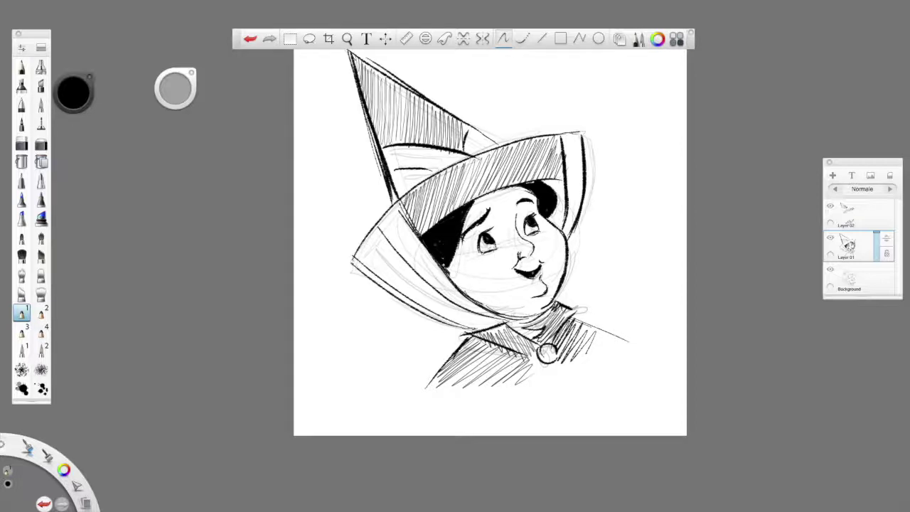
- Touch up the facial features in black ink, strengthening the eyes, mouth, eyebrows and hair edge
{"action": "mouse_move", "coordinate": [487, 240]}
{"action": "left_mouse_down"}
{"action": "mouse_move", "coordinate": [493, 248]}
{"action": "mouse_move", "coordinate": [538, 229]}
{"action": "left_mouse_up"}
{"action": "left_click_drag", "start_coordinate": [517, 270], "coordinate": [543, 273]}
{"action": "mouse_move", "coordinate": [436, 240]}
{"action": "left_mouse_down"}
{"action": "mouse_move", "coordinate": [445, 267]}
{"action": "mouse_move", "coordinate": [462, 222]}
{"action": "mouse_move", "coordinate": [537, 203]}
{"action": "left_mouse_up"}
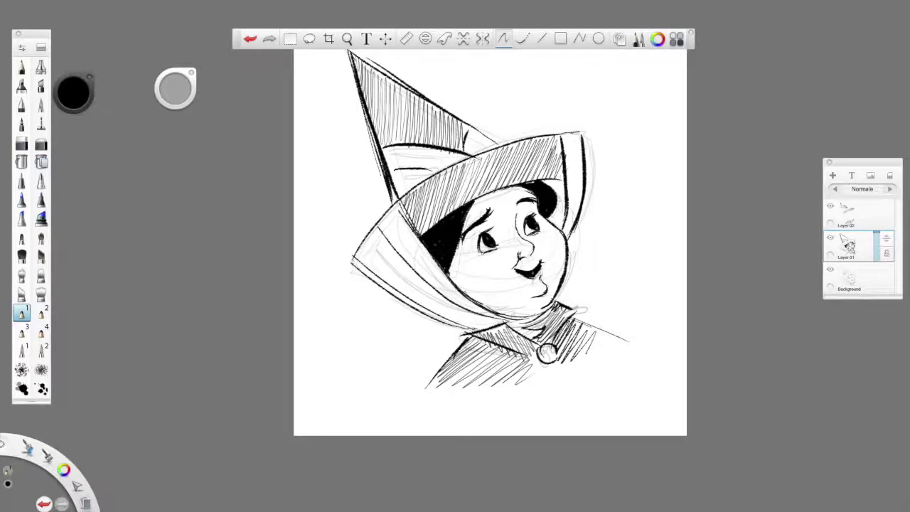